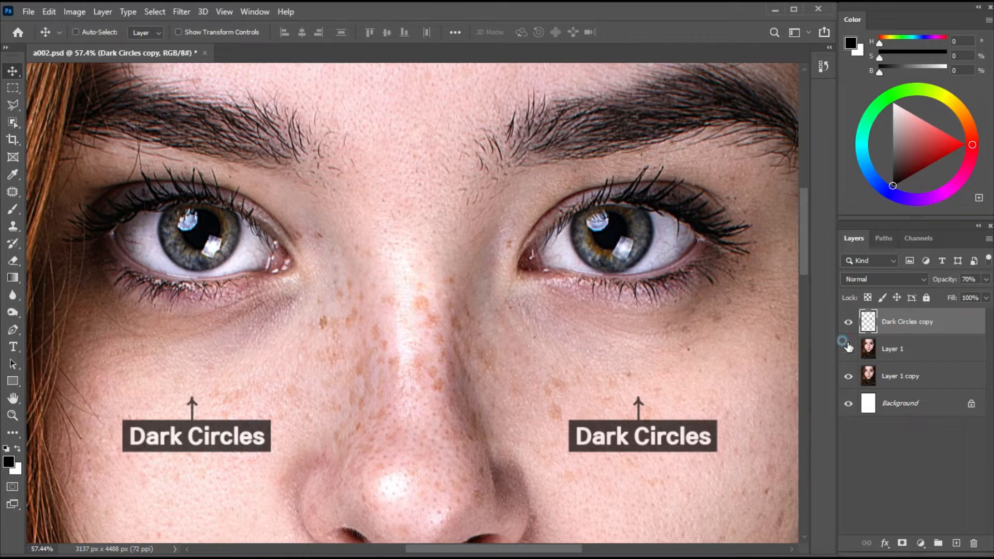
Toggle the visibility of Layer 1 to compare the under-eye areas before and after the retouch.
left_click(847, 344)
left_click(846, 345)
left_click(846, 344)
left_click(845, 345)
left_click(845, 345)
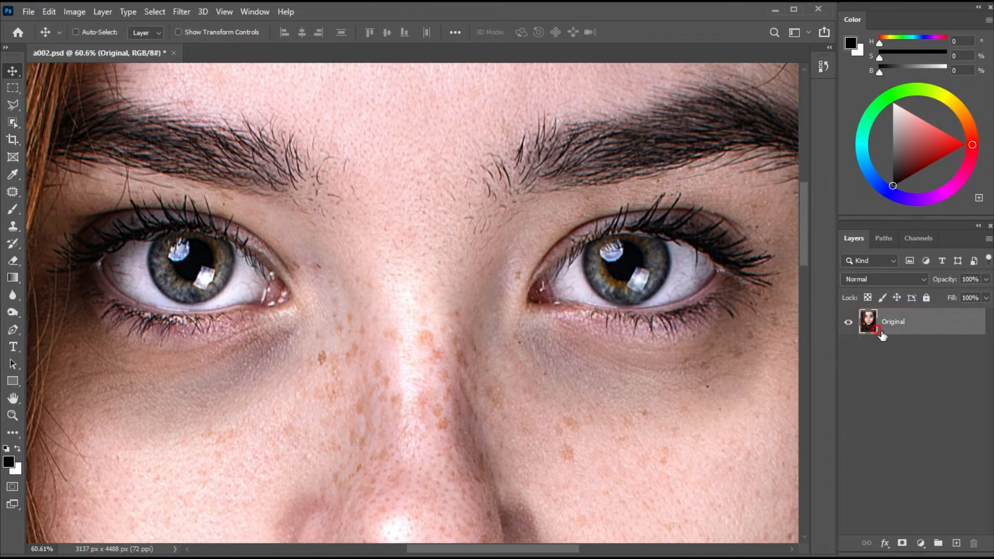
Duplicate the Original layer, name the copy High Pass, and convert it to a smart object.
key("ctrl+j")
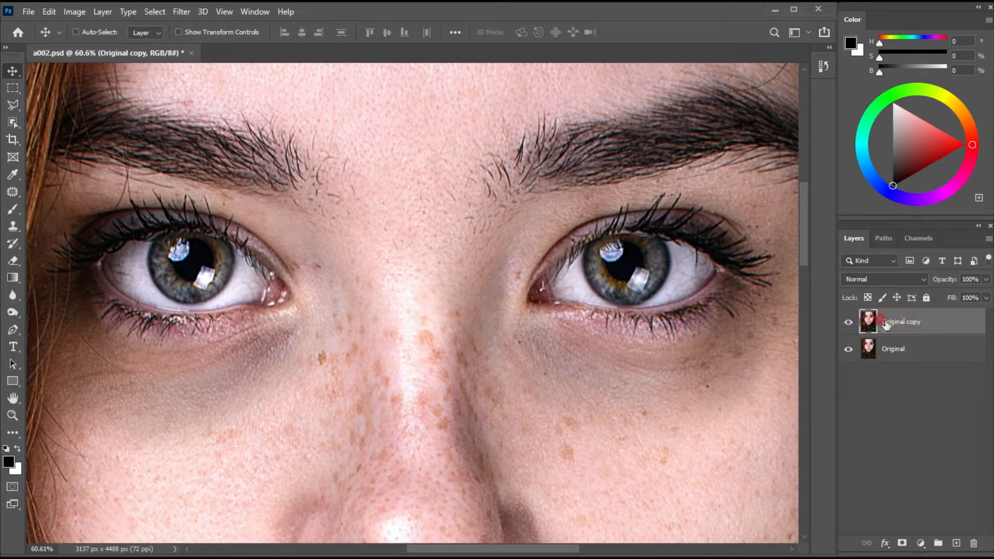
left_click(935, 321)
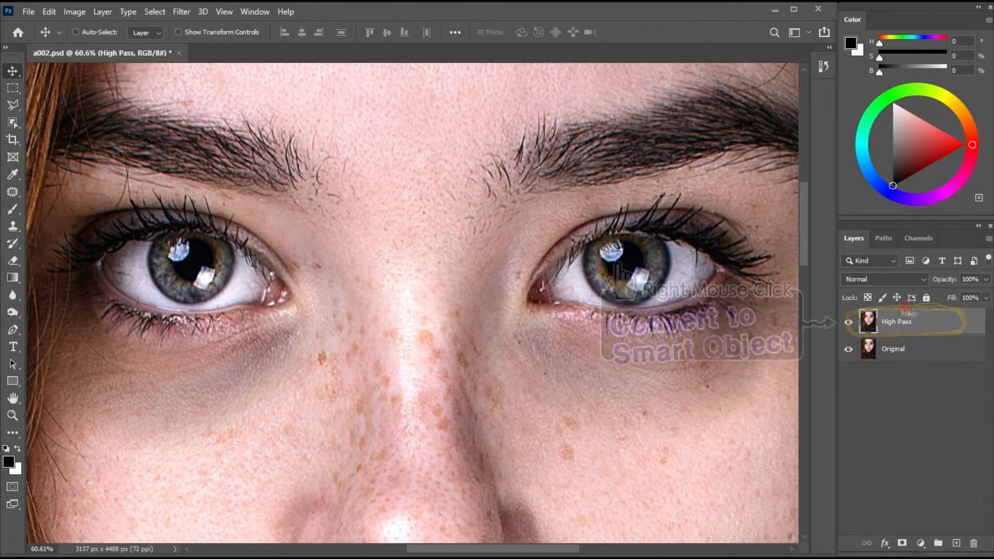
right_click(892, 323)
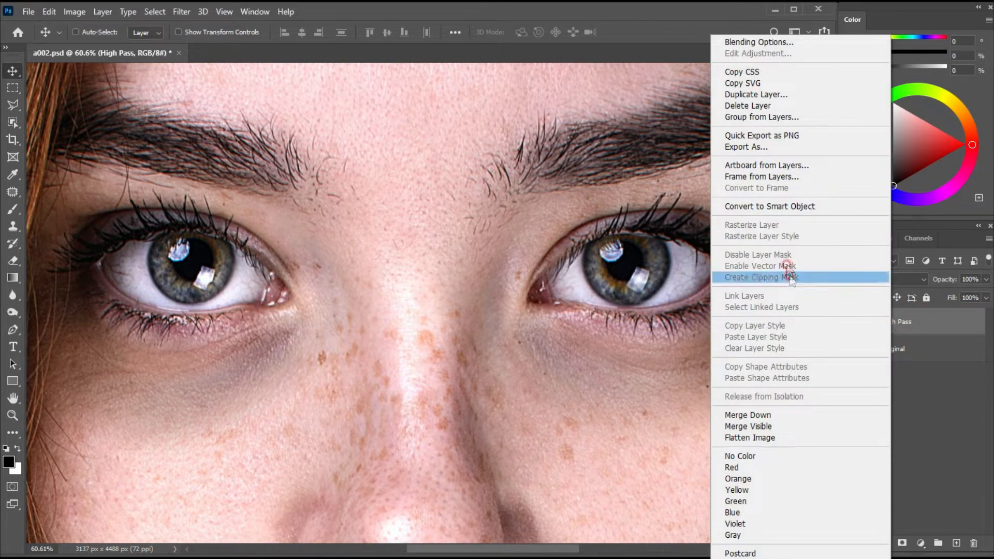
left_click(785, 210)
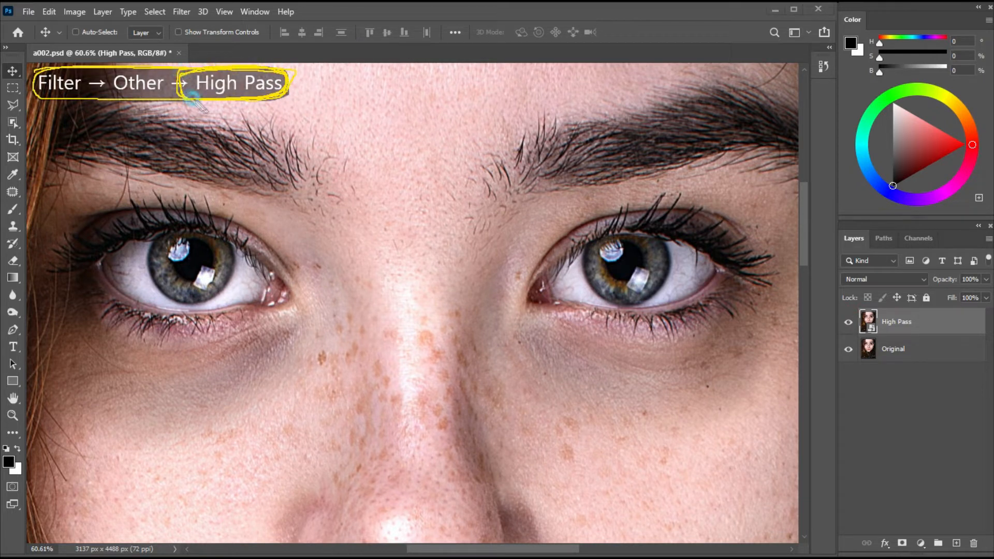
Apply the High Pass filter with a radius of 10.0 pixels to the High Pass layer and set its blend mode to Overlay.
left_click(179, 11)
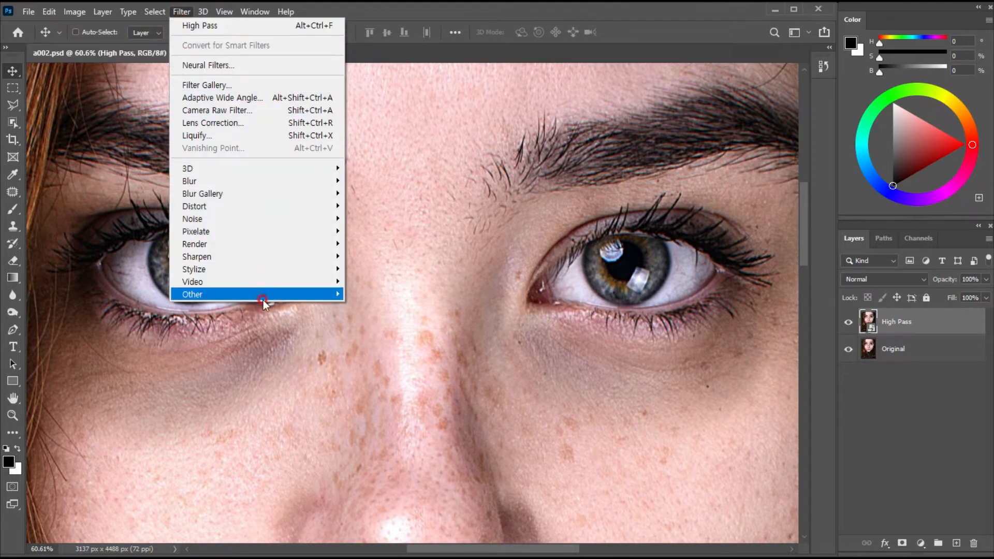
mouse_move(263, 296)
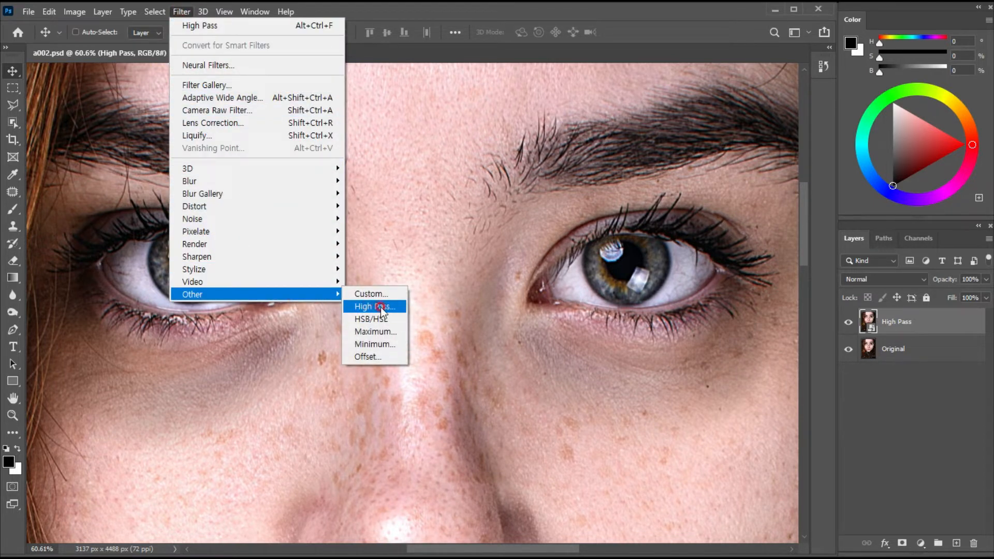
left_click(363, 308)
left_click_drag(545, 177, 627, 190)
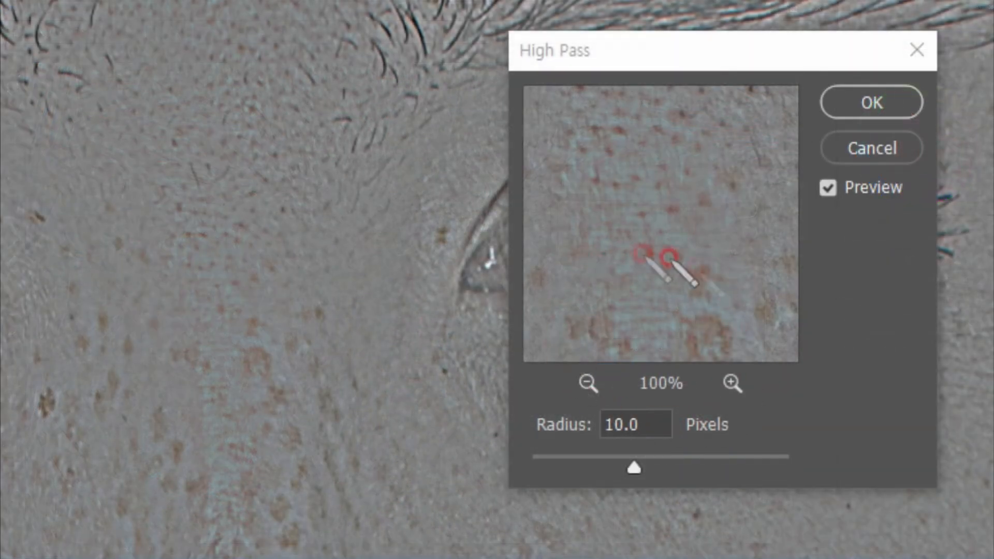
mouse_move(590, 440)
left_mouse_down()
mouse_move(604, 406)
mouse_move(606, 451)
mouse_move(692, 421)
mouse_move(612, 453)
left_mouse_up()
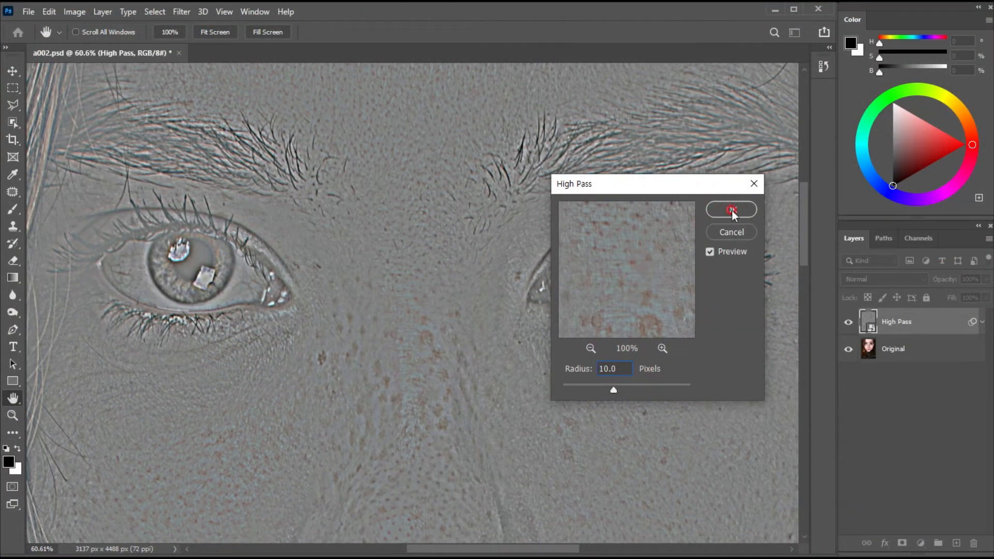
left_click(732, 210)
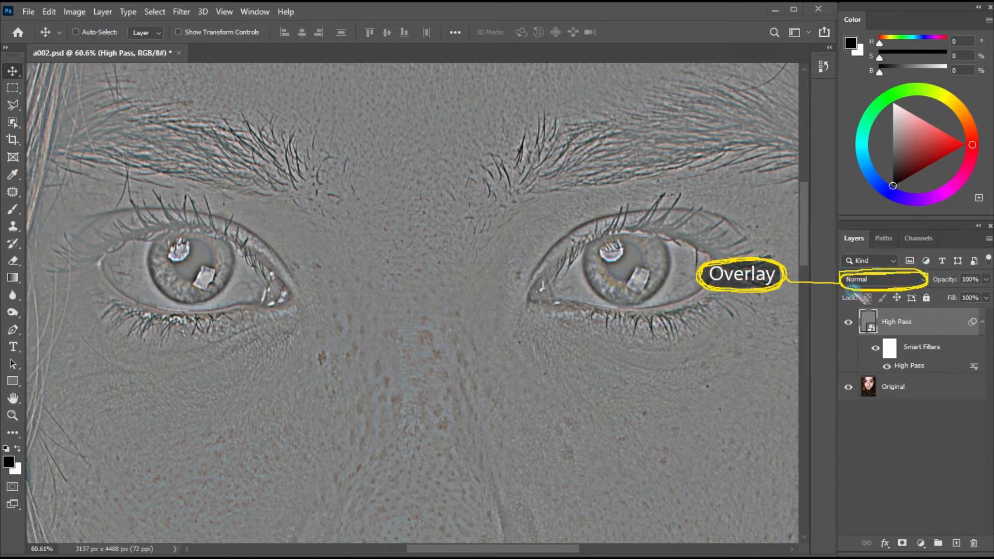
left_click(879, 275)
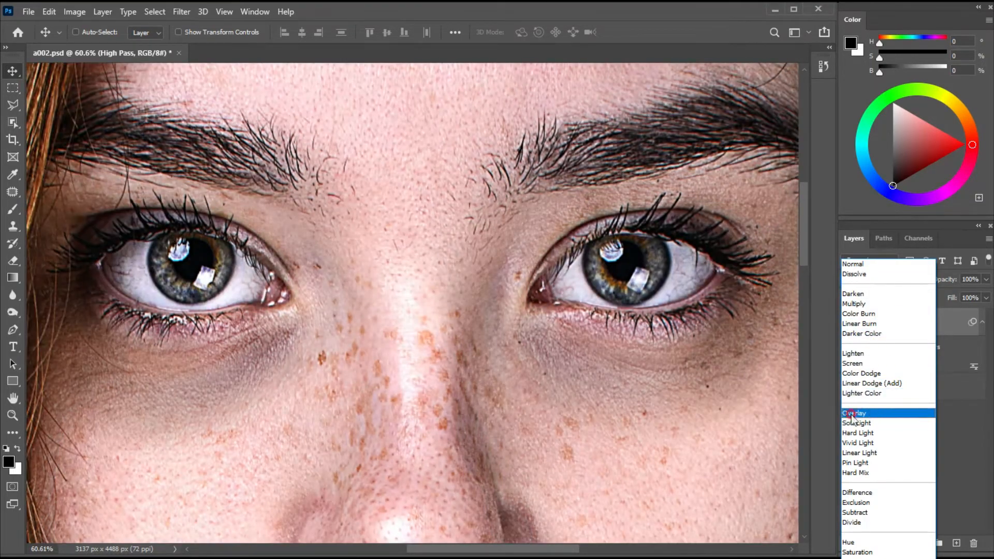
left_click(856, 414)
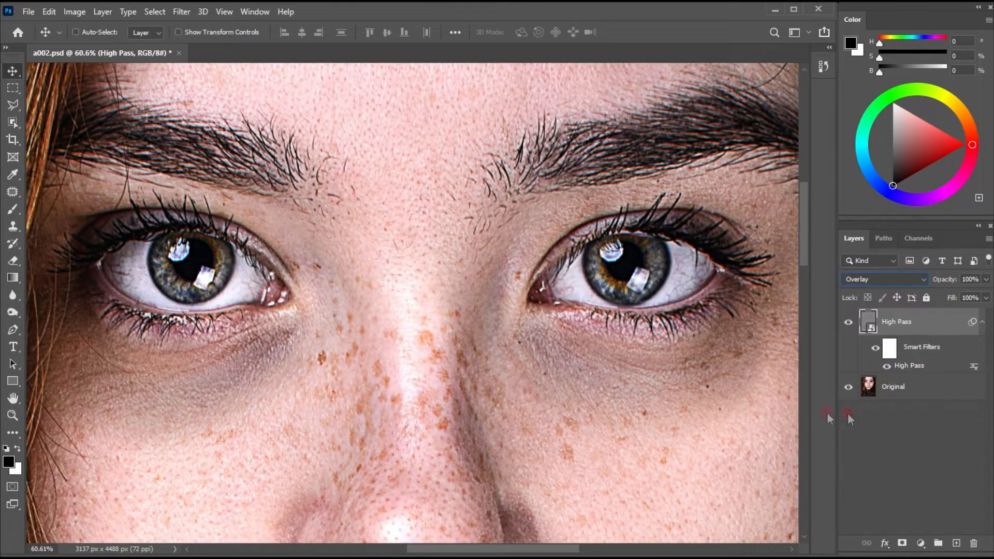
Add a new layer named Color and place it between the High Pass and Original layers.
left_click(956, 543)
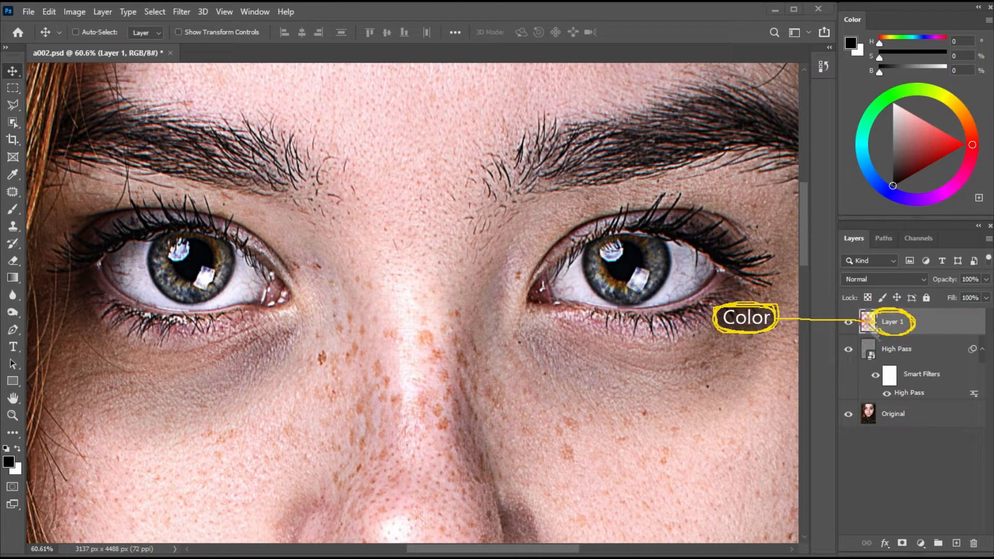
left_click(898, 316)
double_click(890, 322)
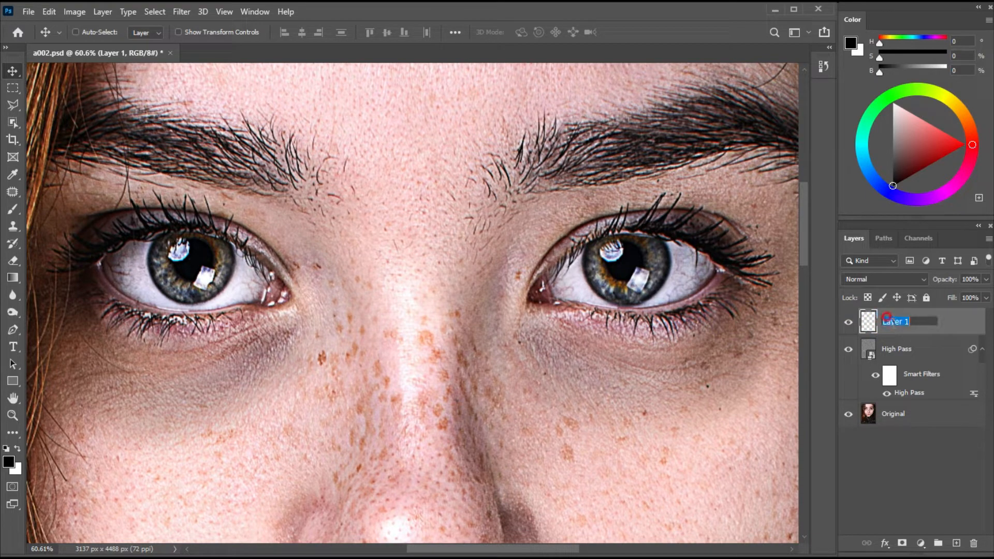
left_click(868, 322)
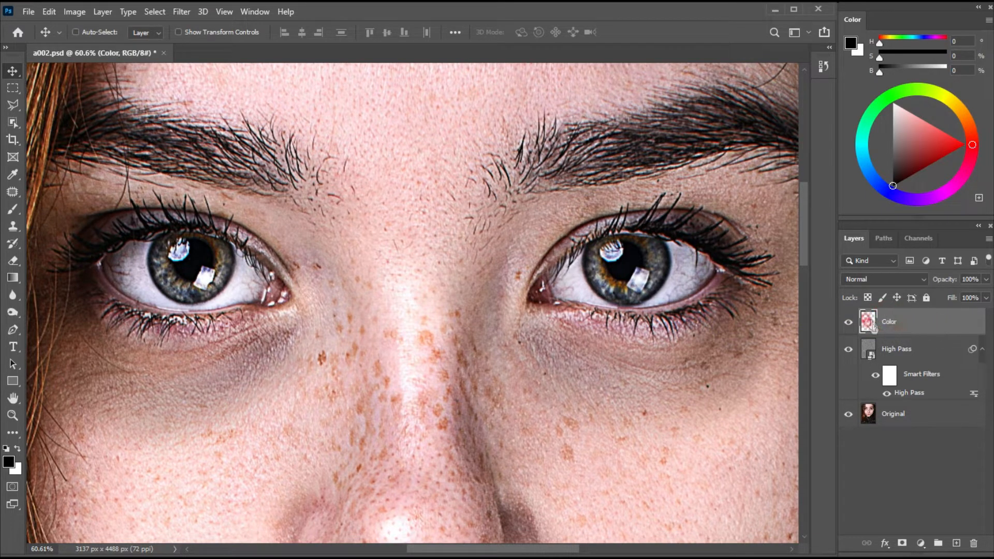
mouse_move(833, 315)
left_mouse_down()
mouse_move(805, 315)
mouse_move(793, 353)
mouse_move(814, 387)
left_mouse_up()
left_click(893, 321)
left_click_drag(905, 325, 927, 402)
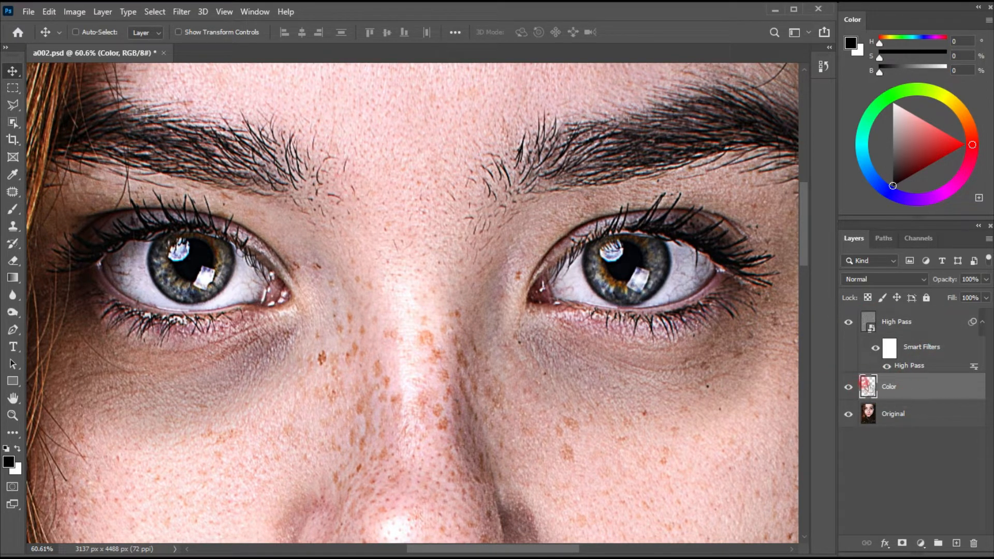
Clip the High Pass layer to the Color layer with a clipping mask.
mouse_move(864, 314)
left_mouse_down()
mouse_move(944, 308)
mouse_move(860, 324)
mouse_move(923, 333)
mouse_move(937, 309)
left_mouse_up()
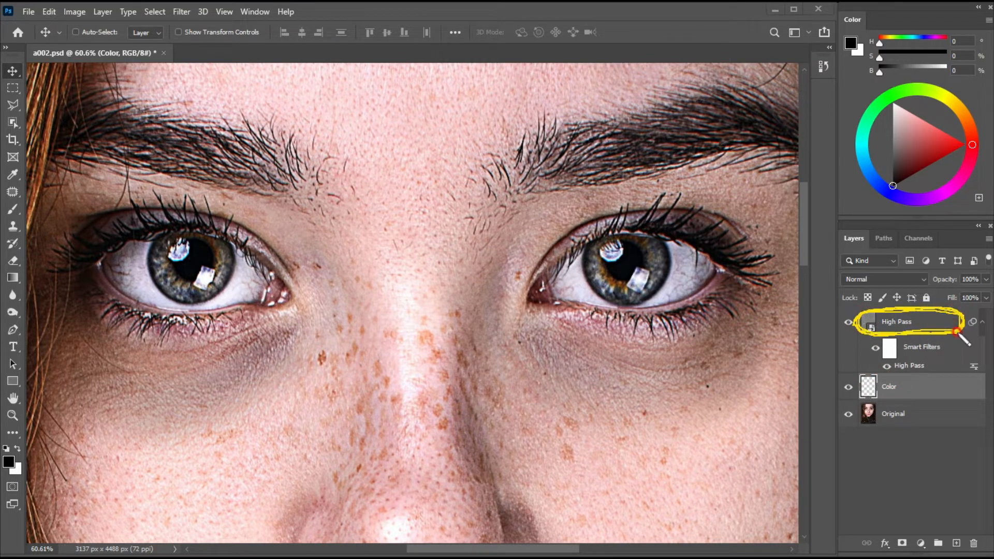
left_click(932, 321)
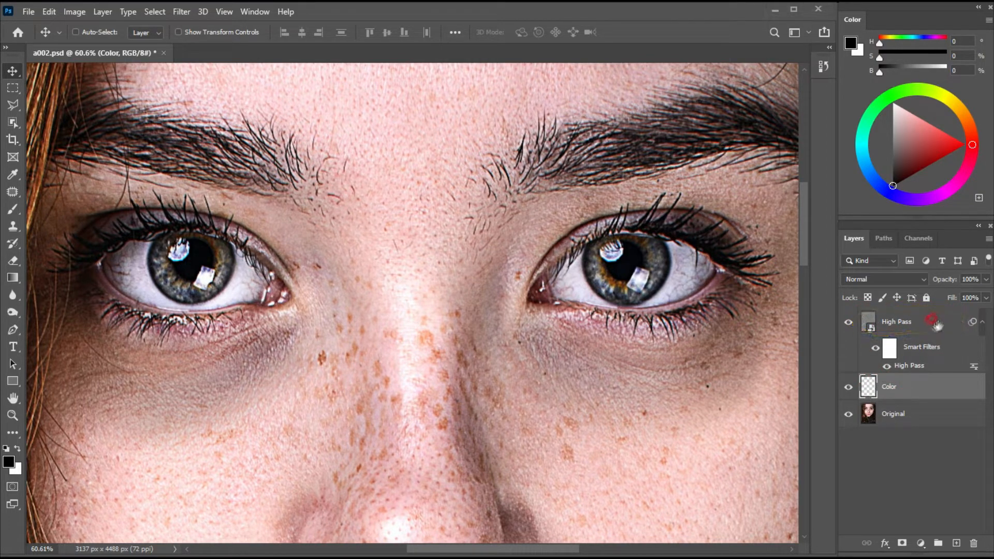
left_click(903, 324)
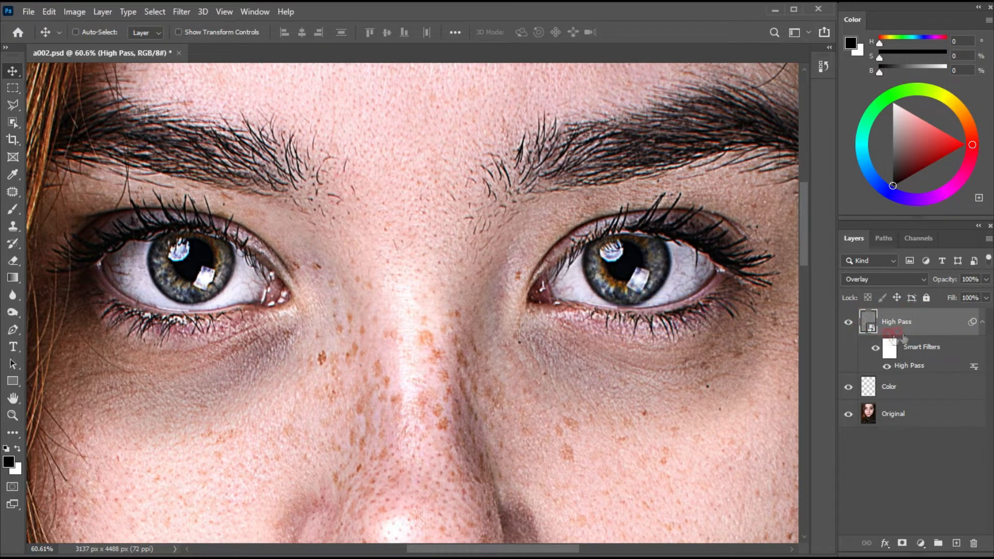
right_click(889, 322)
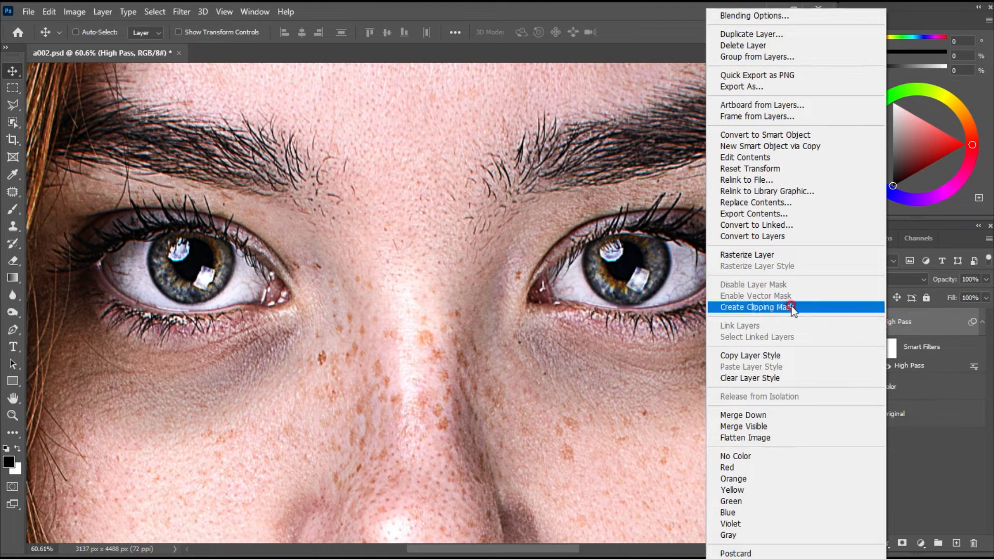
left_click(754, 307)
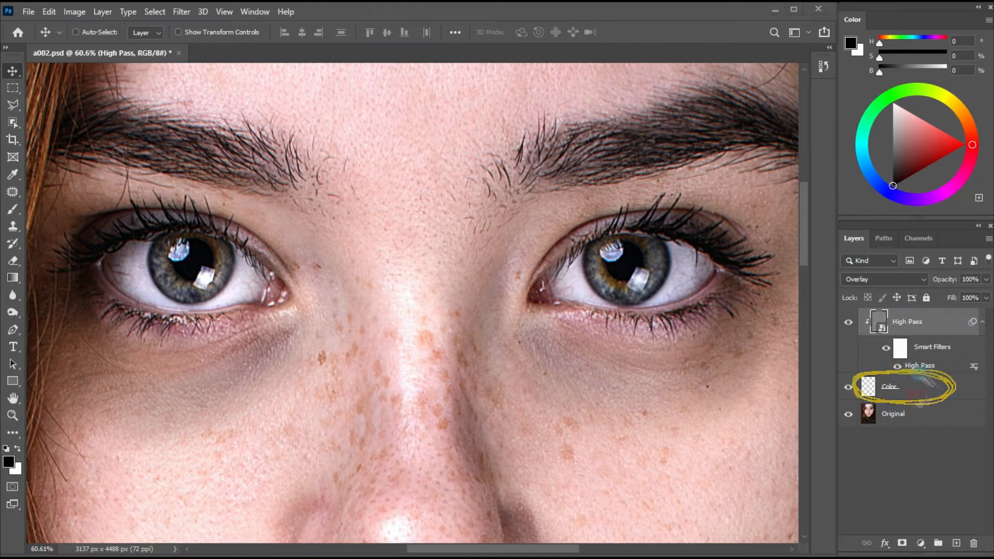
Select the Color layer for painting and set the Brush tool's opacity to 5%.
left_click(916, 393)
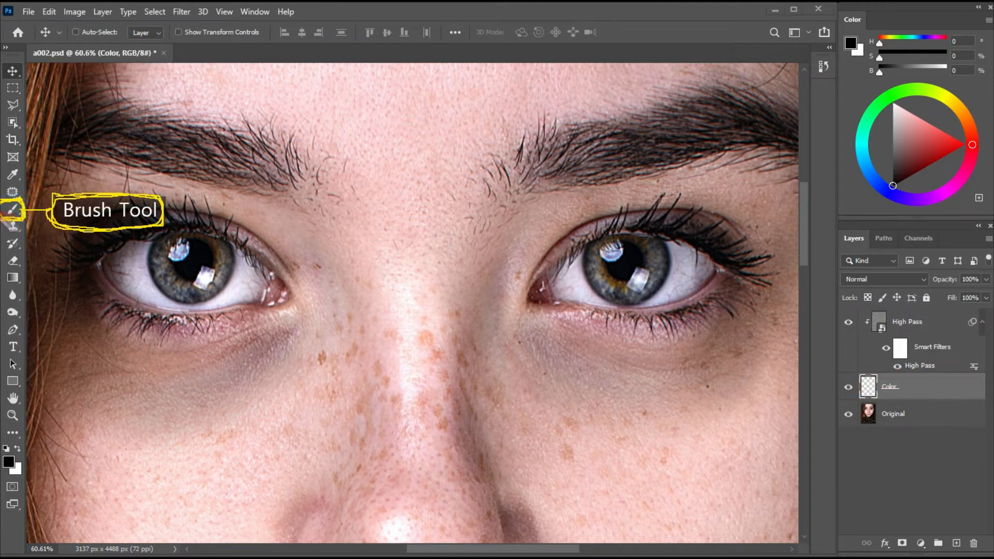
left_click(10, 213)
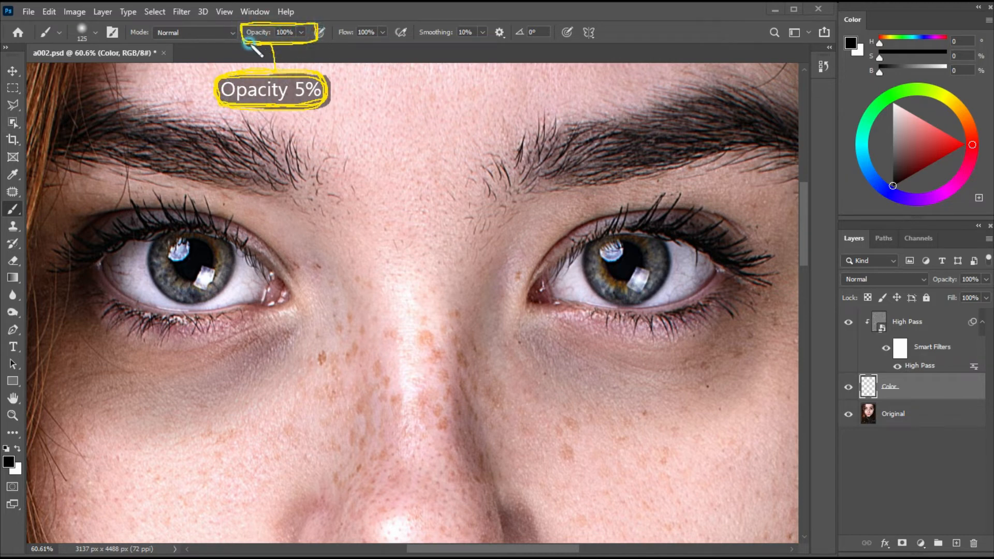
left_click(301, 33)
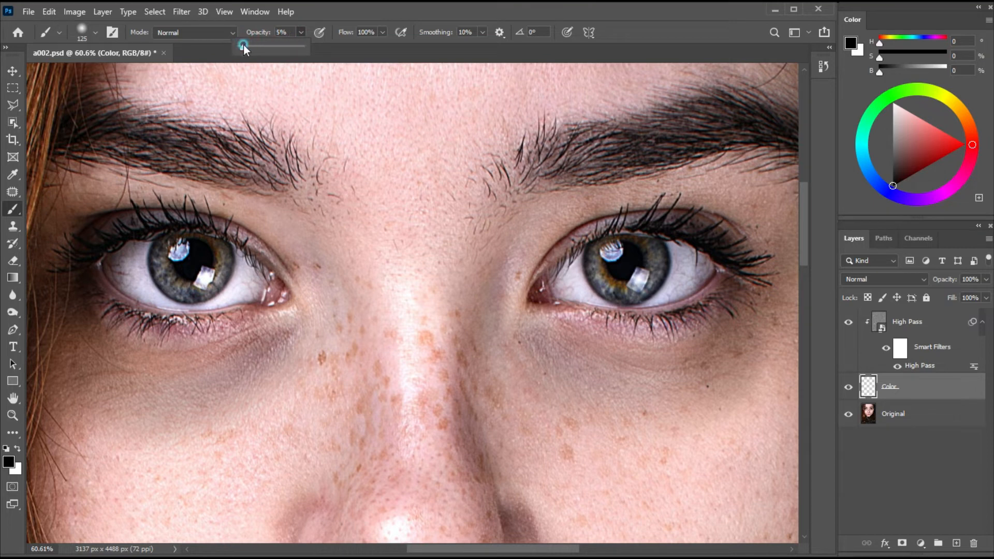
left_click(308, 23)
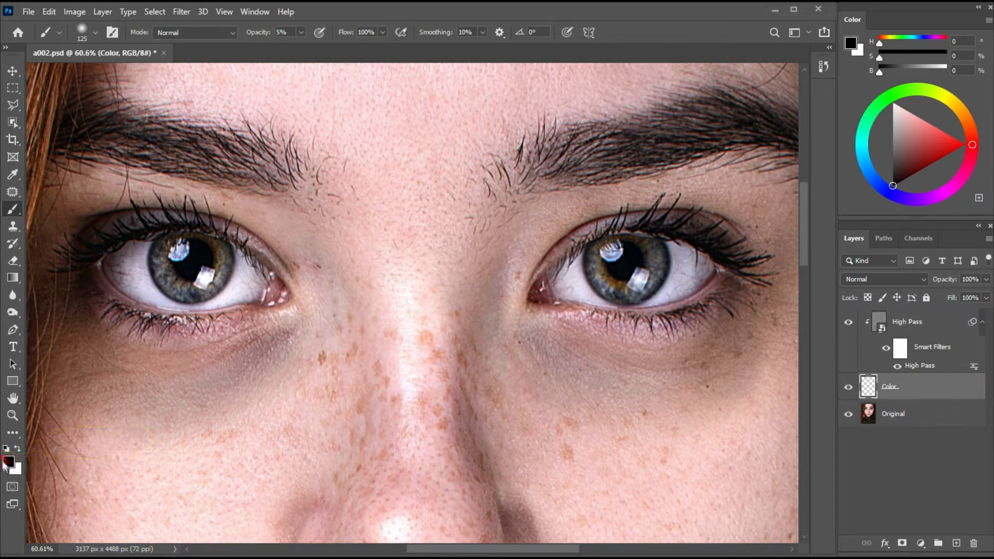
Set the foreground colour to the light skin tone fbe5de, sampled from the face.
left_click(9, 461)
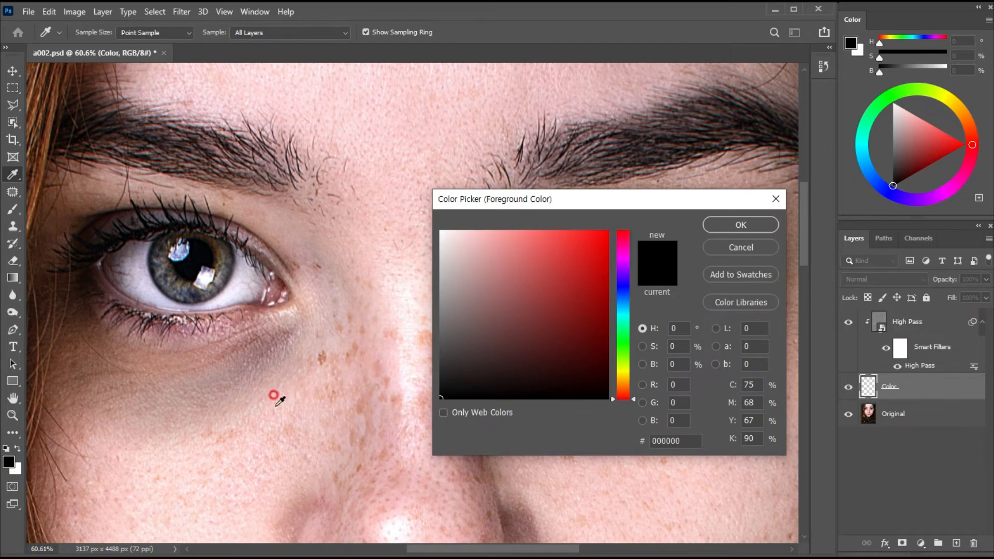
left_click_drag(208, 438, 392, 416)
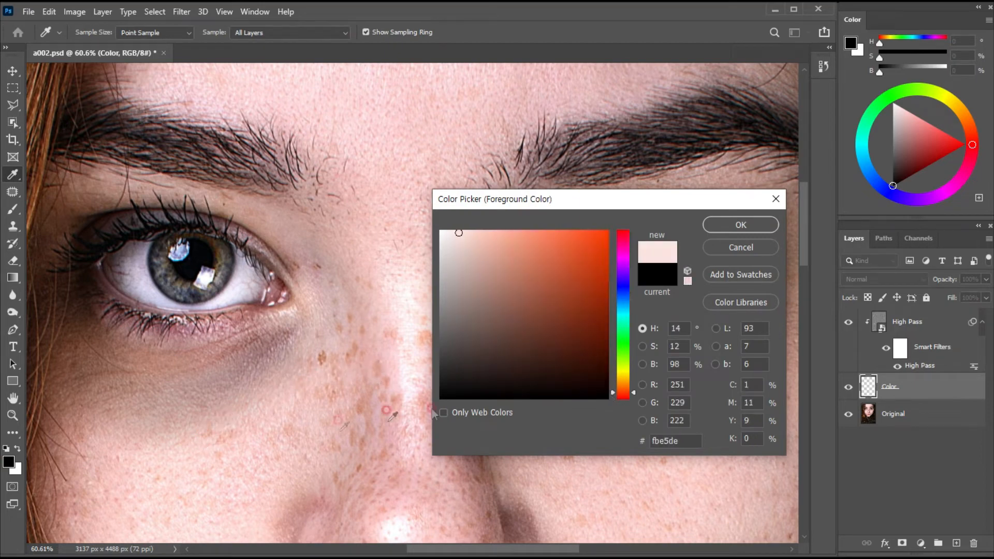
left_click(729, 227)
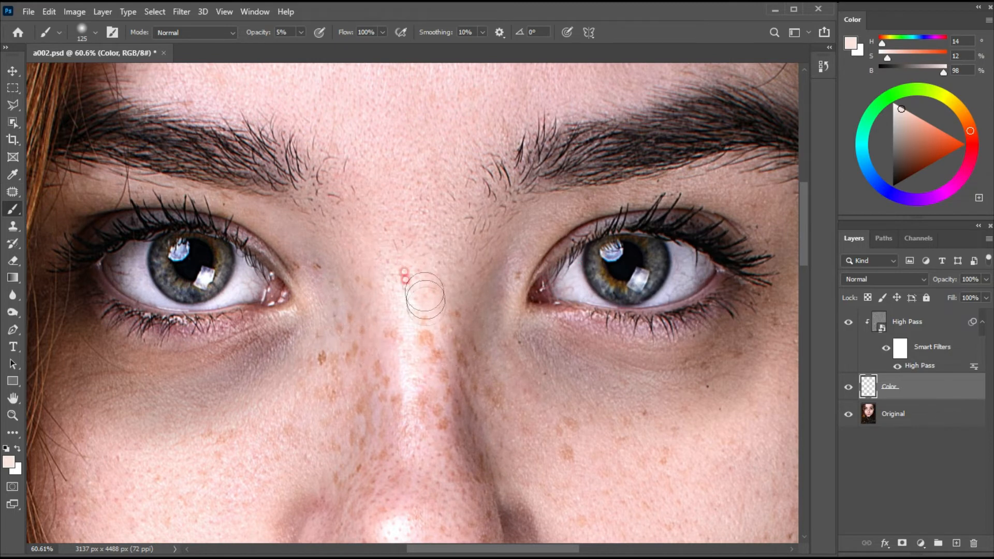
Paint the sampled skin tone over the dark circles under both eyes on the Color layer, varying the brush size as needed.
mouse_move(282, 350)
left_mouse_down()
mouse_move(126, 383)
mouse_move(55, 345)
mouse_move(88, 231)
left_mouse_up()
left_click_drag(309, 340, 168, 402)
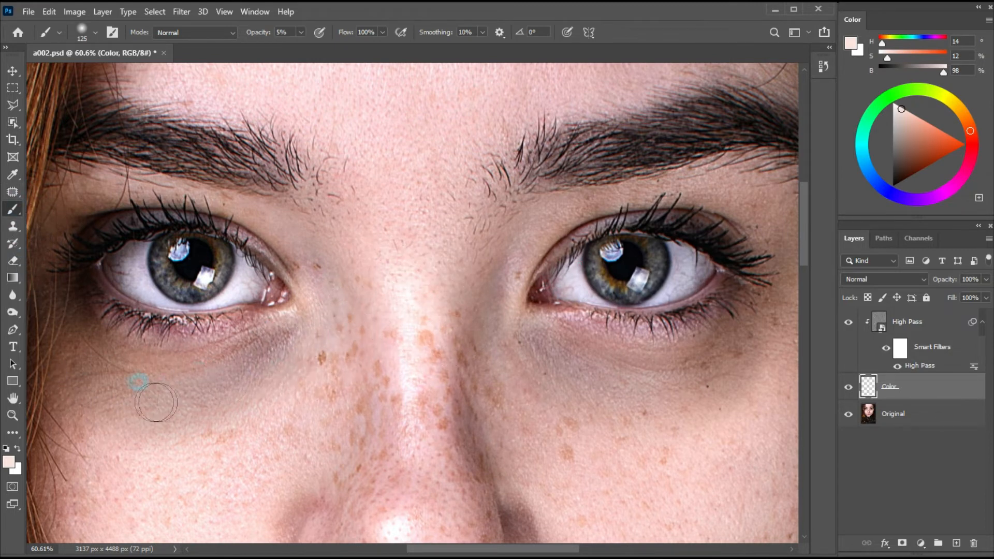
key("bracketright")
key("bracketright")
key("bracketright")
mouse_move(284, 355)
left_mouse_down()
mouse_move(122, 389)
mouse_move(194, 413)
mouse_move(176, 431)
mouse_move(228, 374)
mouse_move(303, 350)
mouse_move(216, 367)
mouse_move(77, 371)
mouse_move(92, 391)
mouse_move(223, 431)
mouse_move(260, 367)
mouse_move(293, 362)
mouse_move(228, 400)
mouse_move(119, 392)
mouse_move(179, 405)
mouse_move(84, 370)
mouse_move(103, 393)
mouse_move(78, 396)
mouse_move(207, 425)
mouse_move(168, 442)
mouse_move(206, 382)
mouse_move(303, 356)
mouse_move(276, 355)
mouse_move(155, 395)
mouse_move(260, 378)
mouse_move(179, 405)
left_mouse_up()
mouse_move(538, 346)
left_mouse_down()
mouse_move(588, 373)
mouse_move(689, 396)
mouse_move(732, 356)
mouse_move(728, 372)
mouse_move(608, 405)
mouse_move(667, 435)
mouse_move(608, 397)
left_mouse_up()
key("bracketleft")
key("bracketleft")
key("bracketleft")
left_click_drag(776, 312, 754, 336)
mouse_move(791, 266)
left_mouse_down()
mouse_move(778, 321)
mouse_move(588, 389)
mouse_move(741, 389)
mouse_move(556, 405)
left_mouse_up()
mouse_move(270, 369)
left_mouse_down()
mouse_move(293, 359)
mouse_move(81, 335)
mouse_move(198, 424)
left_mouse_up()
mouse_move(637, 392)
left_mouse_down()
mouse_move(719, 396)
mouse_move(562, 386)
left_mouse_up()
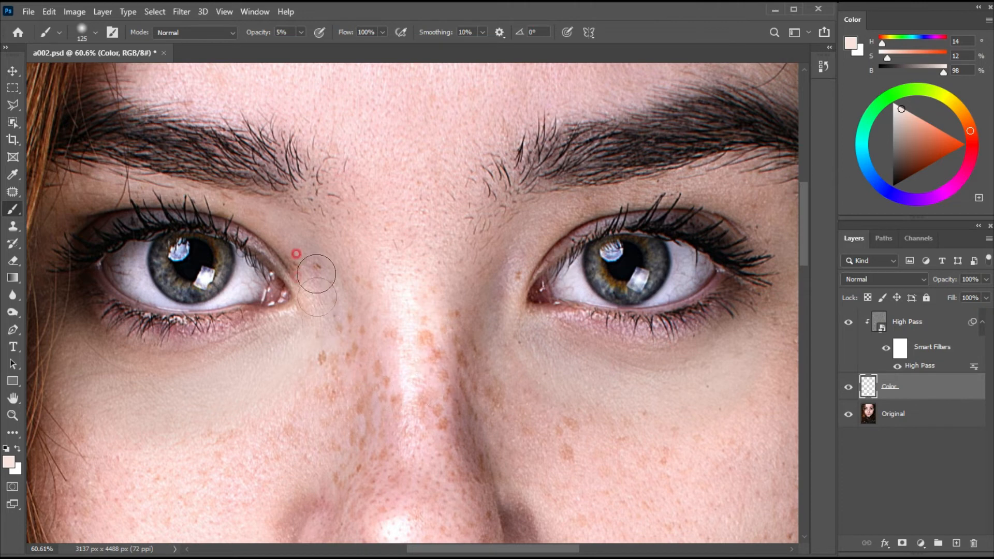
Edit the High Pass smart filter and set its radius to 1000.0 pixels.
mouse_move(924, 372)
left_mouse_down()
mouse_move(882, 361)
mouse_move(937, 375)
mouse_move(901, 370)
mouse_move(961, 364)
left_mouse_up()
double_click(919, 367)
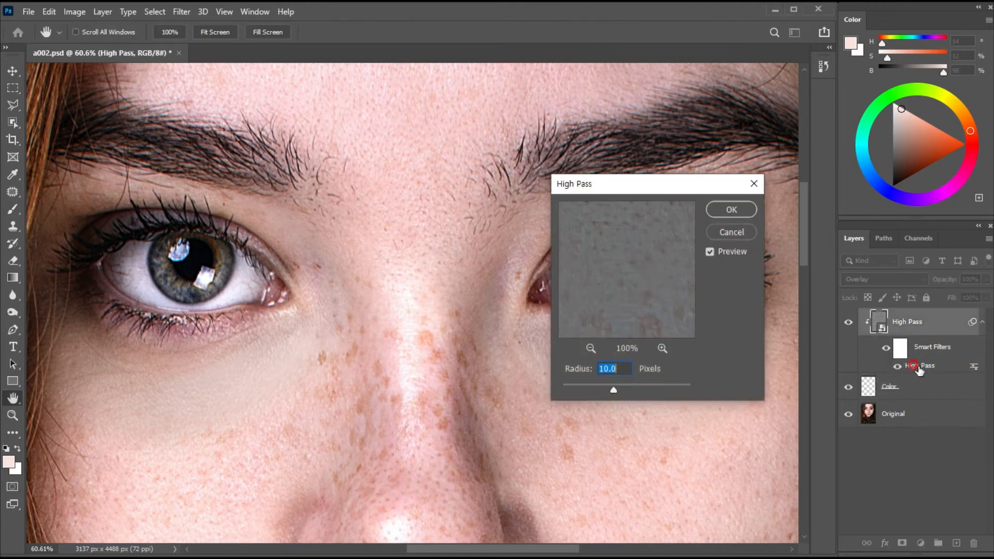
left_click_drag(633, 189, 681, 245)
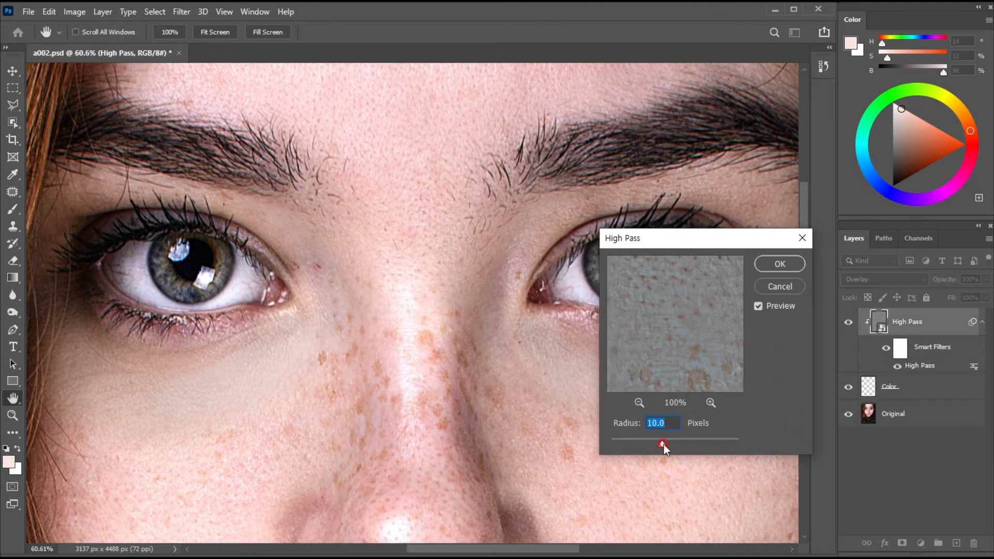
left_click_drag(672, 444, 760, 447)
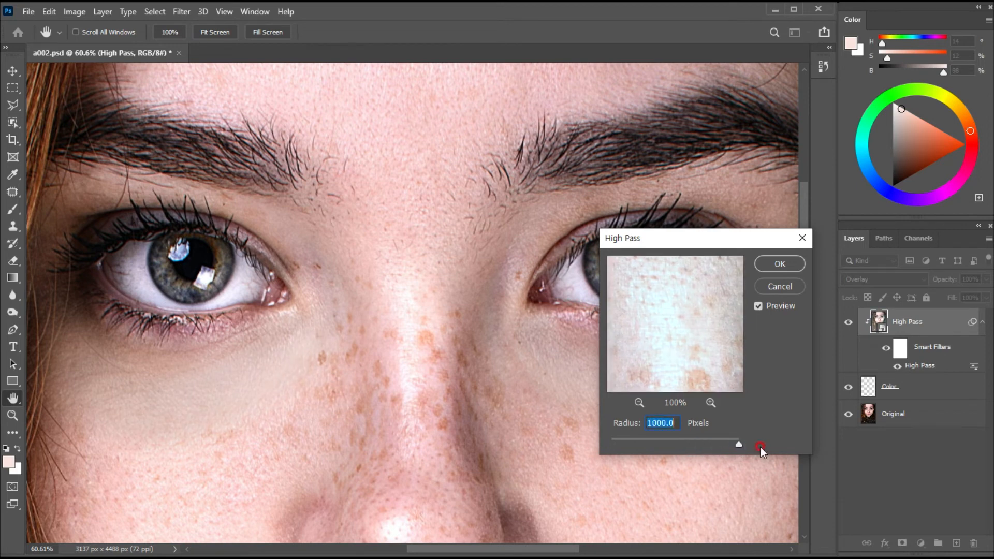
left_click(780, 264)
Activate the Brush tool and reselect the Color layer for painting.
key("b")
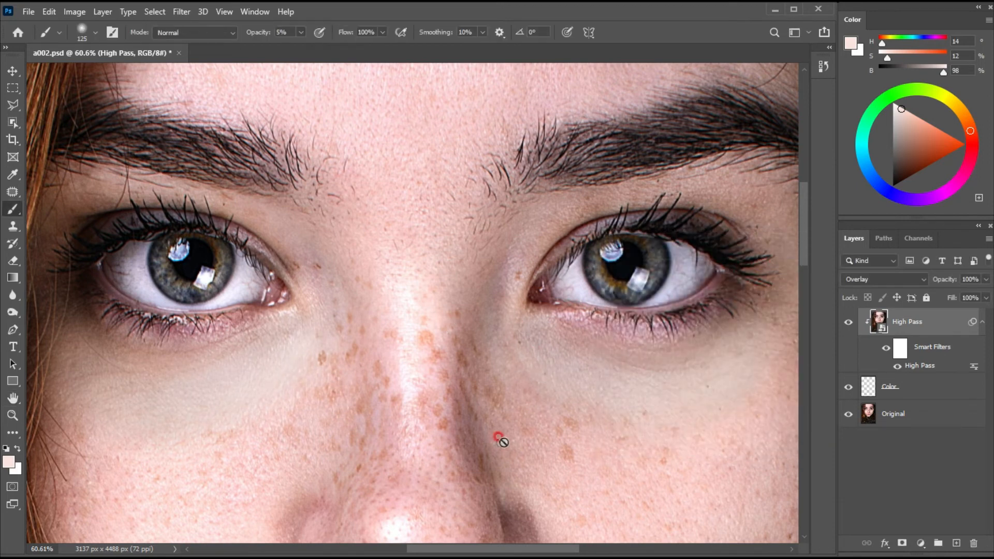
left_click(910, 392)
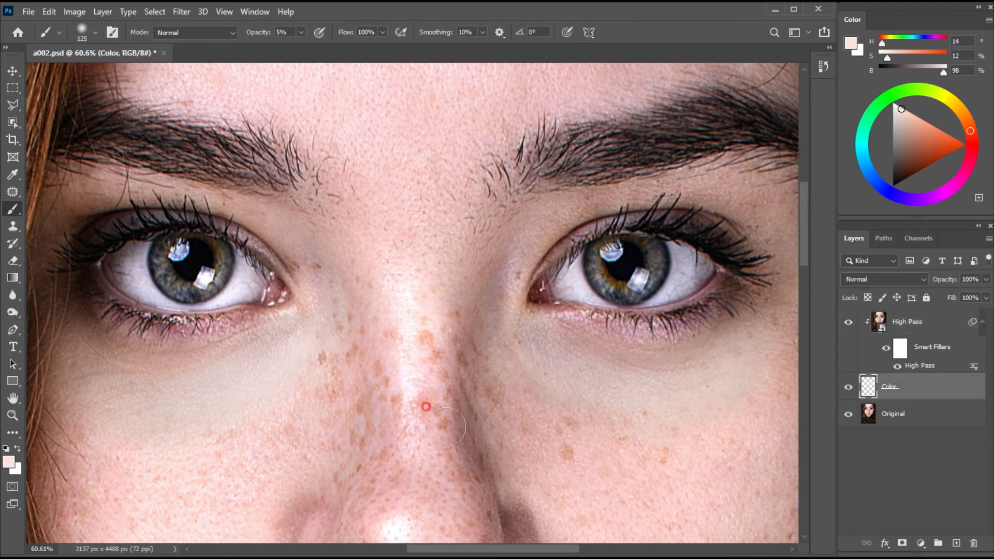
mouse_move(465, 260)
left_mouse_down()
mouse_move(330, 313)
mouse_move(356, 420)
mouse_move(518, 426)
mouse_move(531, 330)
mouse_move(435, 240)
mouse_move(368, 261)
left_mouse_up()
mouse_move(413, 435)
left_mouse_down()
mouse_move(397, 253)
mouse_move(494, 406)
mouse_move(327, 288)
mouse_move(482, 253)
mouse_move(389, 382)
mouse_move(367, 220)
mouse_move(511, 373)
mouse_move(337, 340)
mouse_move(515, 321)
mouse_move(379, 433)
mouse_move(449, 239)
mouse_move(496, 402)
mouse_move(331, 327)
mouse_move(485, 314)
mouse_move(379, 408)
mouse_move(452, 214)
mouse_move(448, 401)
mouse_move(337, 242)
mouse_move(525, 328)
mouse_move(387, 371)
mouse_move(441, 233)
mouse_move(491, 372)
mouse_move(352, 269)
mouse_move(528, 294)
mouse_move(393, 369)
mouse_move(440, 234)
mouse_move(461, 358)
mouse_move(369, 270)
mouse_move(420, 334)
left_mouse_up()
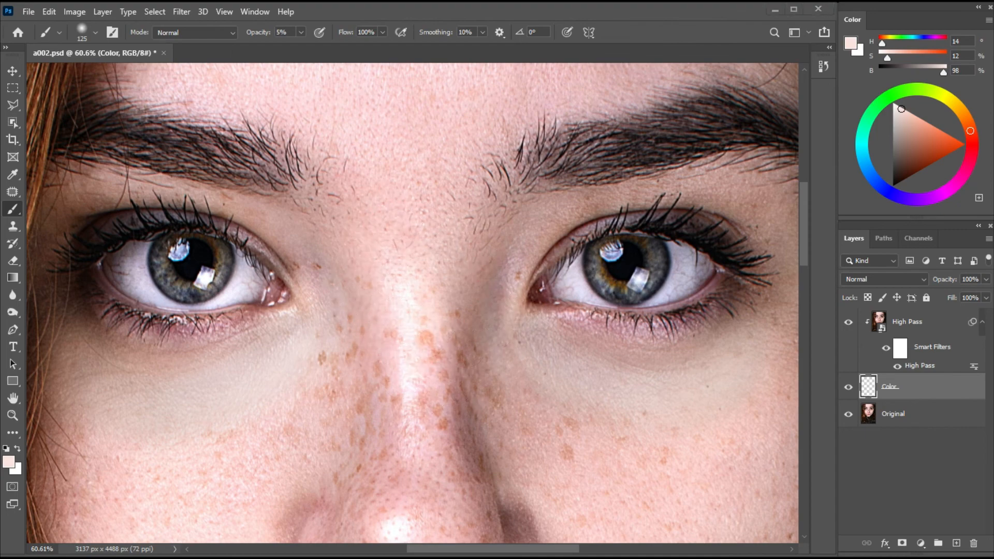